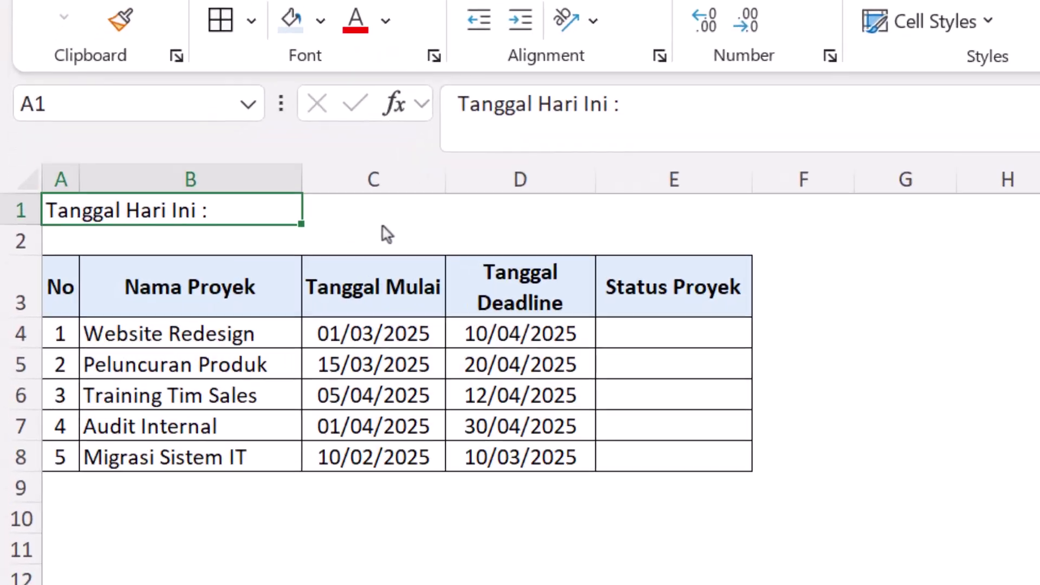
Step: Enter the formula =TODAY() in cell C1, next to the "Tanggal Hari Ini :" label
left_click(277, 249)
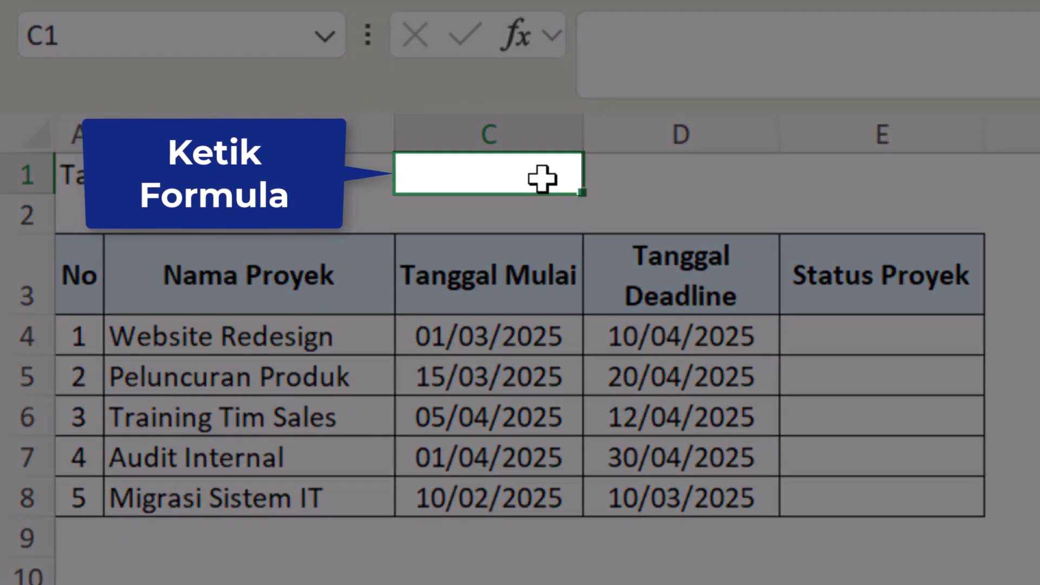
left_click(687, 67)
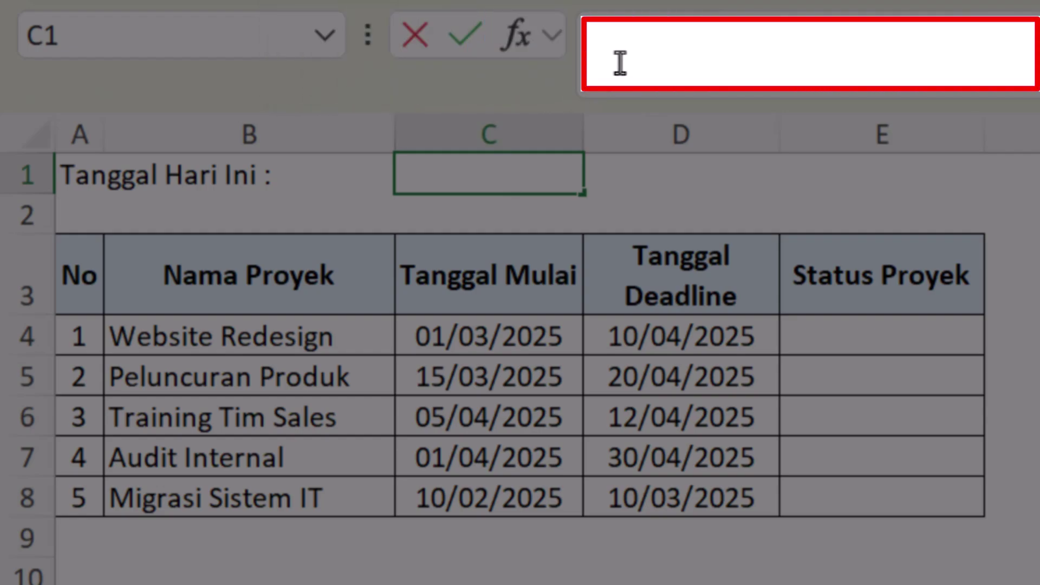
type("=")
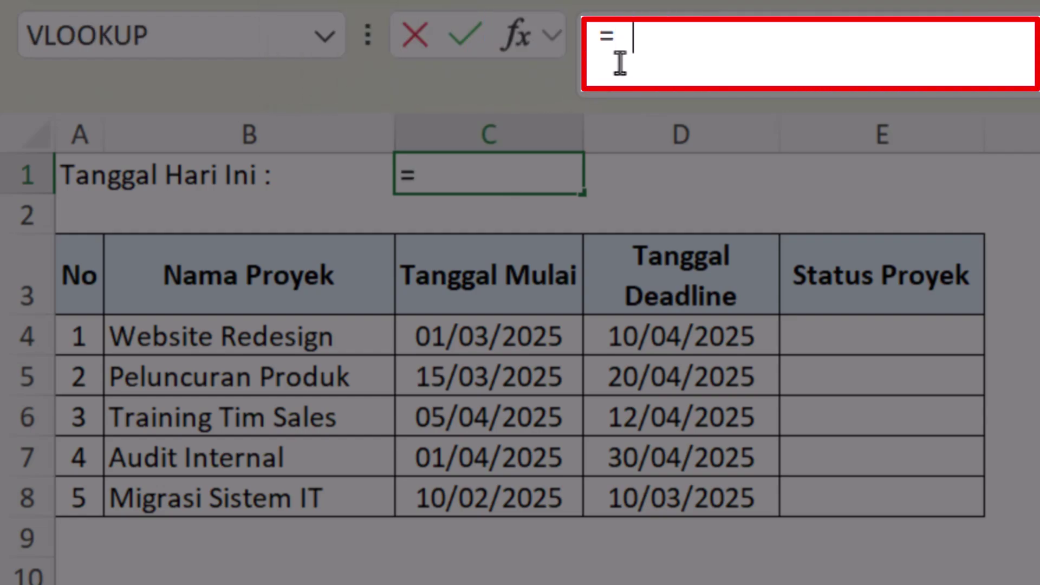
type("TODAY()")
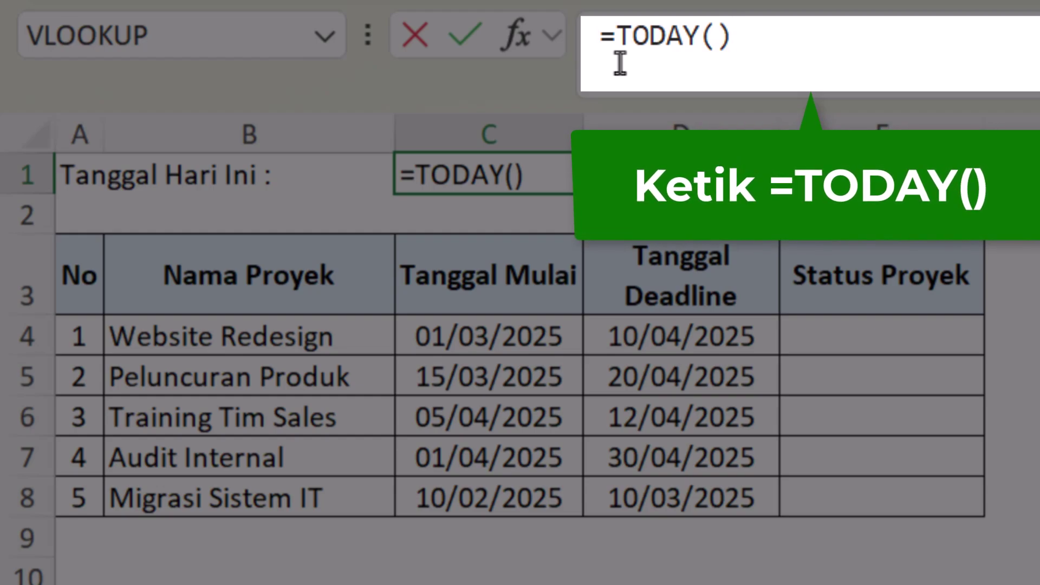
key("Return")
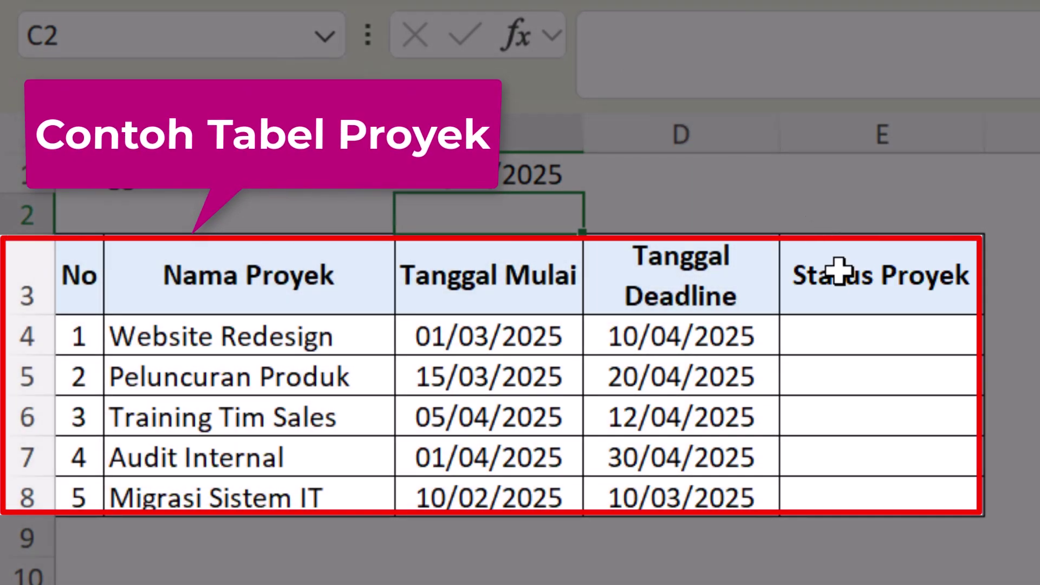
Step: Start an IFS formula in E4 that returns "Masih On Progress" when D4>TODAY(), using semicolons as separators
left_click(859, 298)
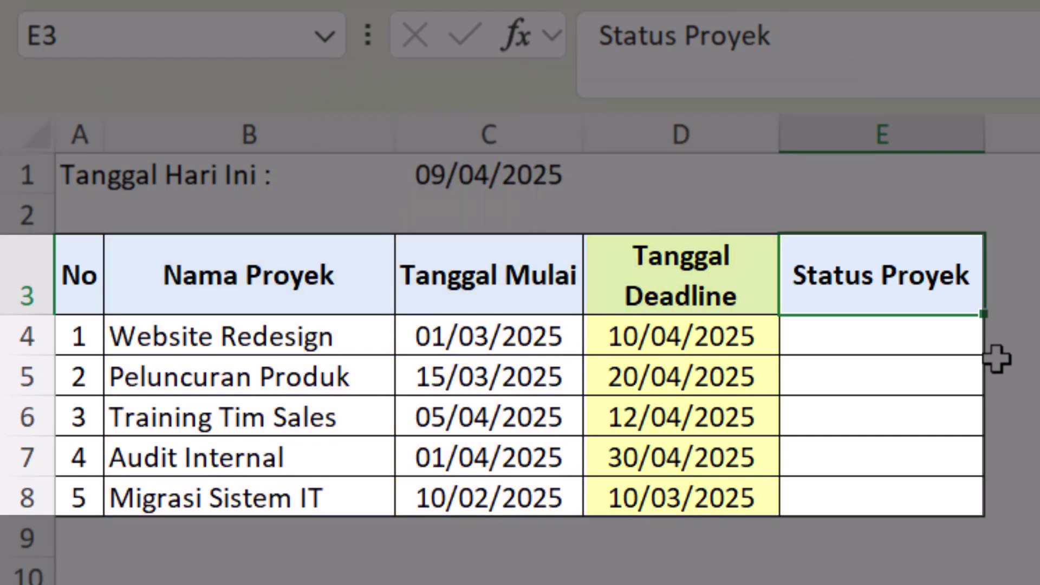
left_click(932, 329)
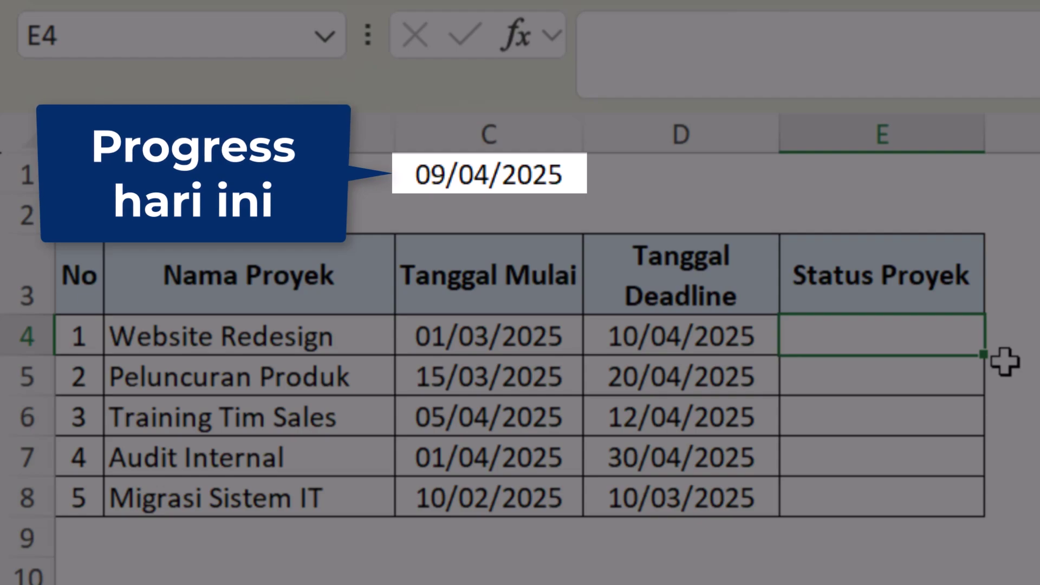
type("=")
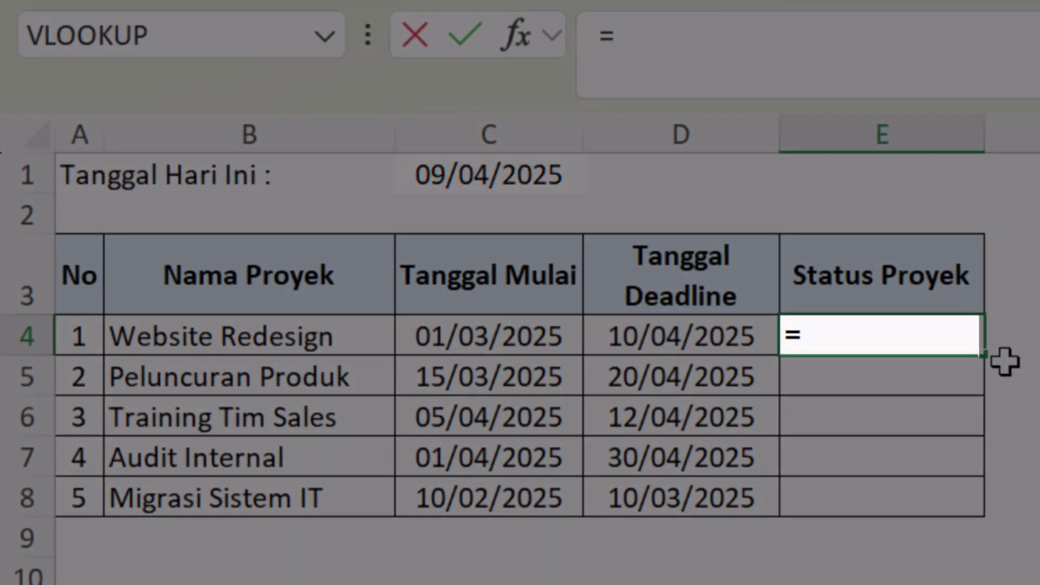
type("IFS")
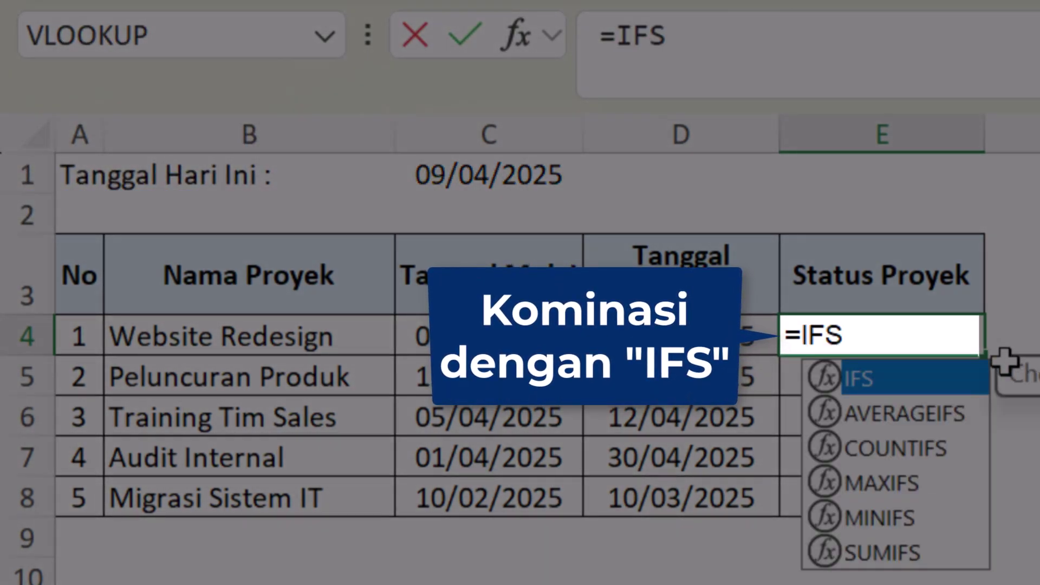
type("(")
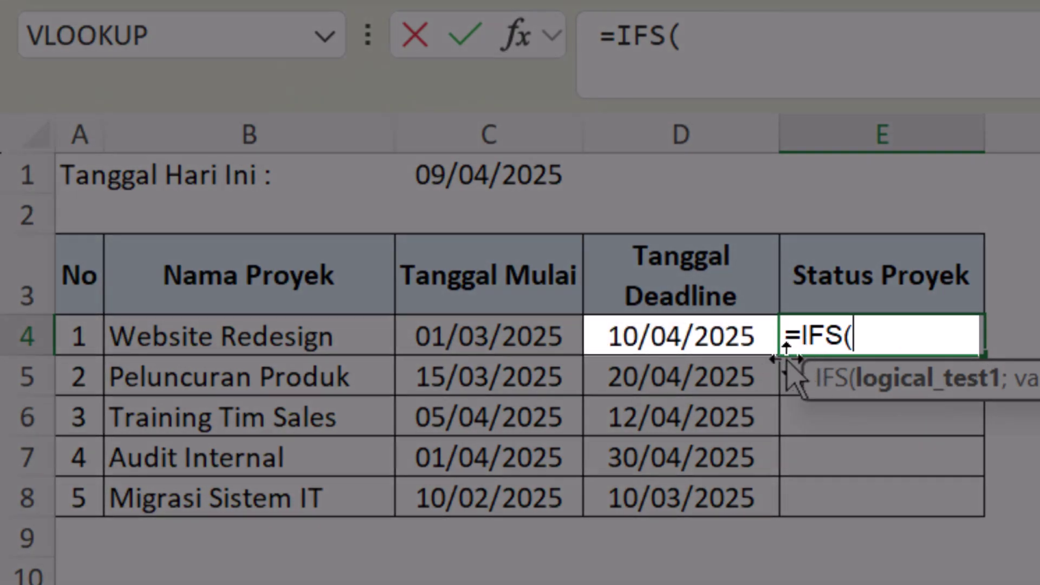
left_click(760, 331)
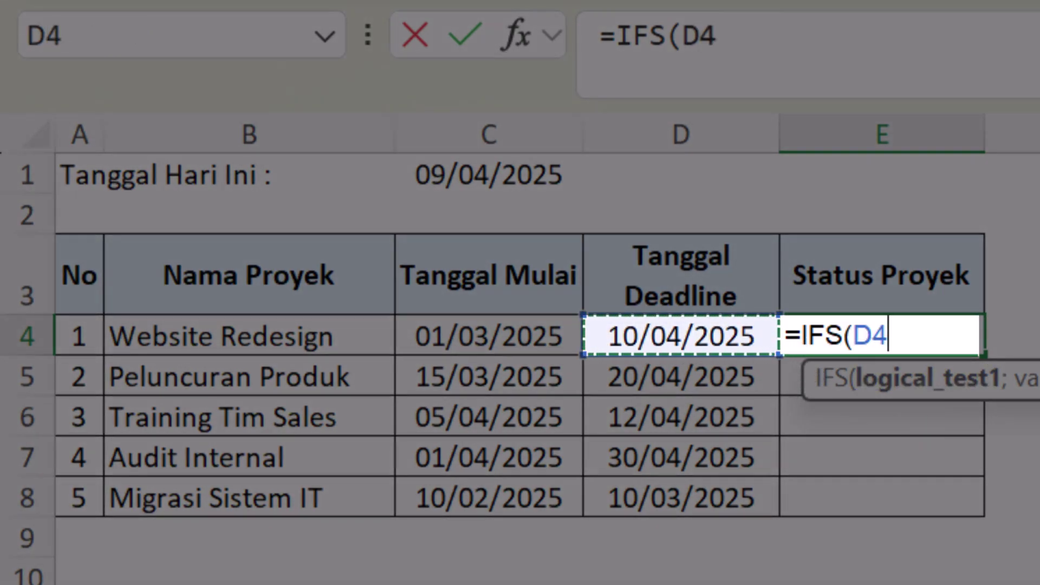
type(">")
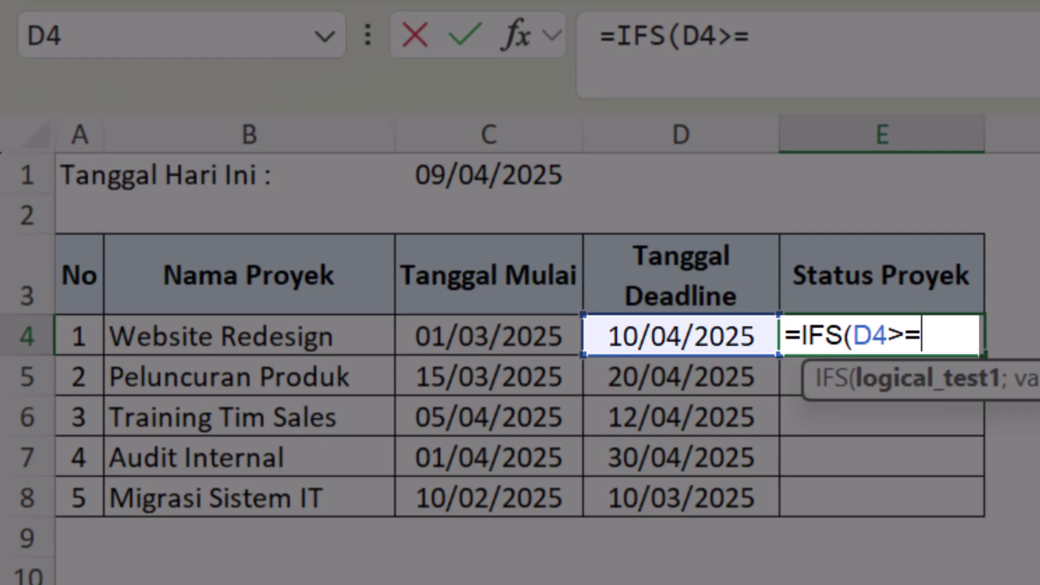
type("TODAY()")
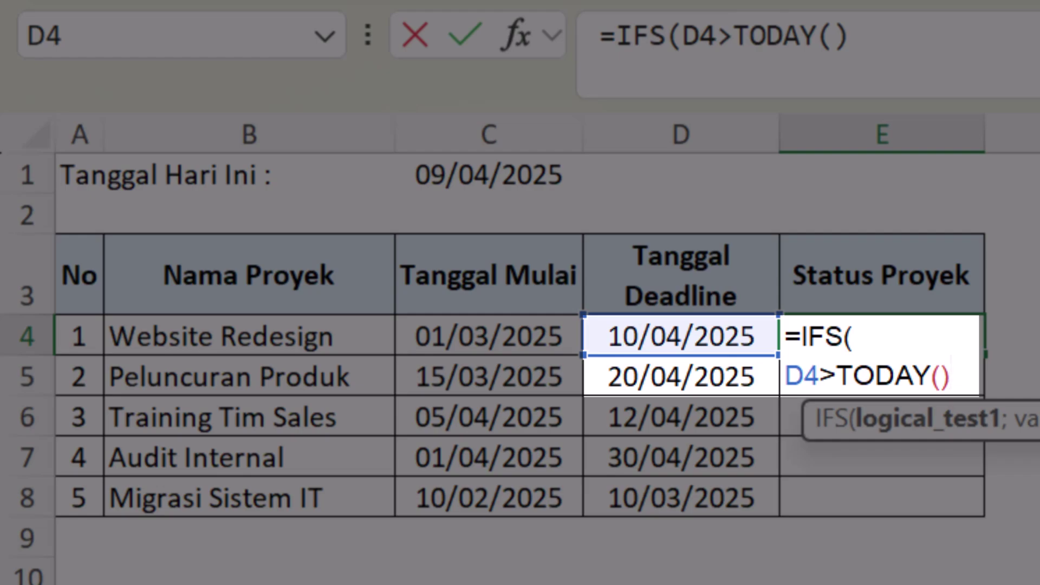
type(";\"")
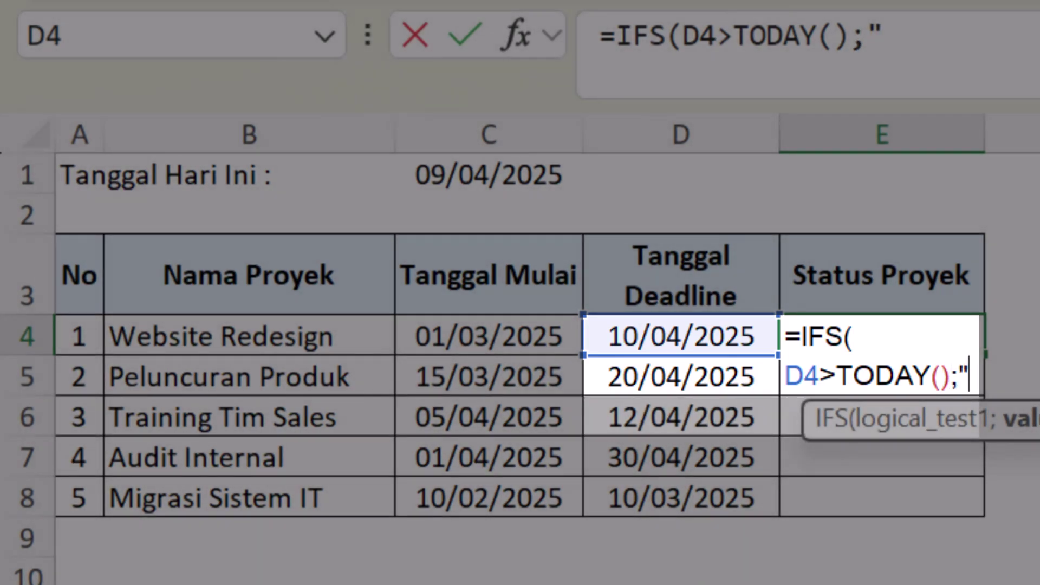
type("Masih On")
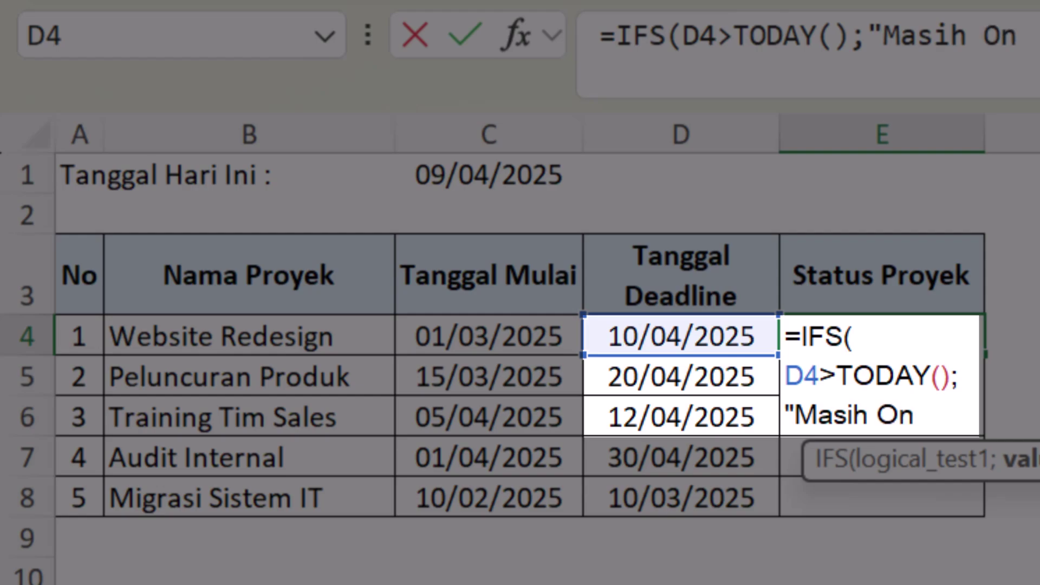
type(" Progress\"")
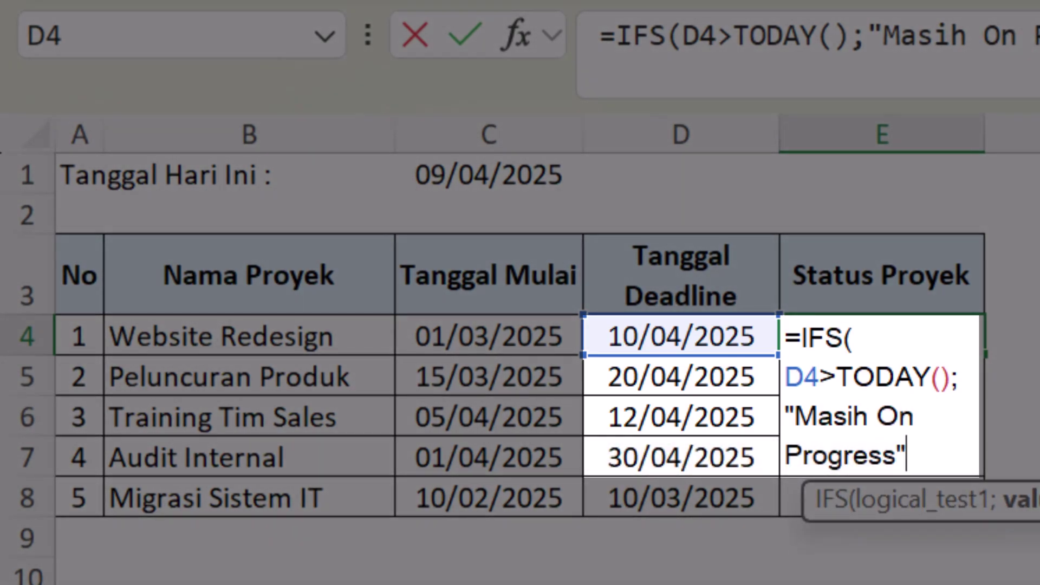
type(";")
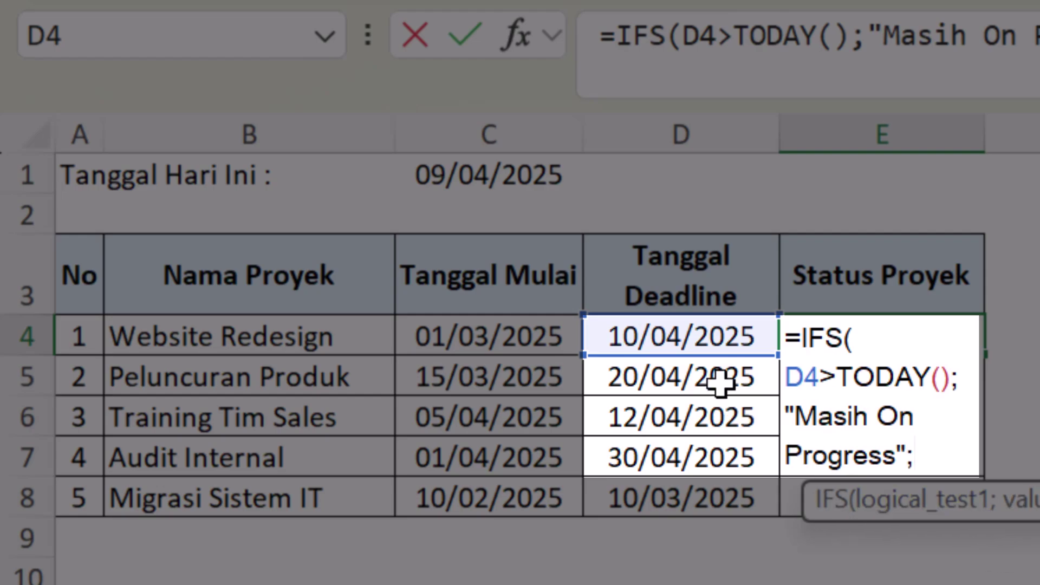
Step: Add a second condition to the E4 formula, D4<TODAY(), that returns "Terlambat"
left_click(710, 341)
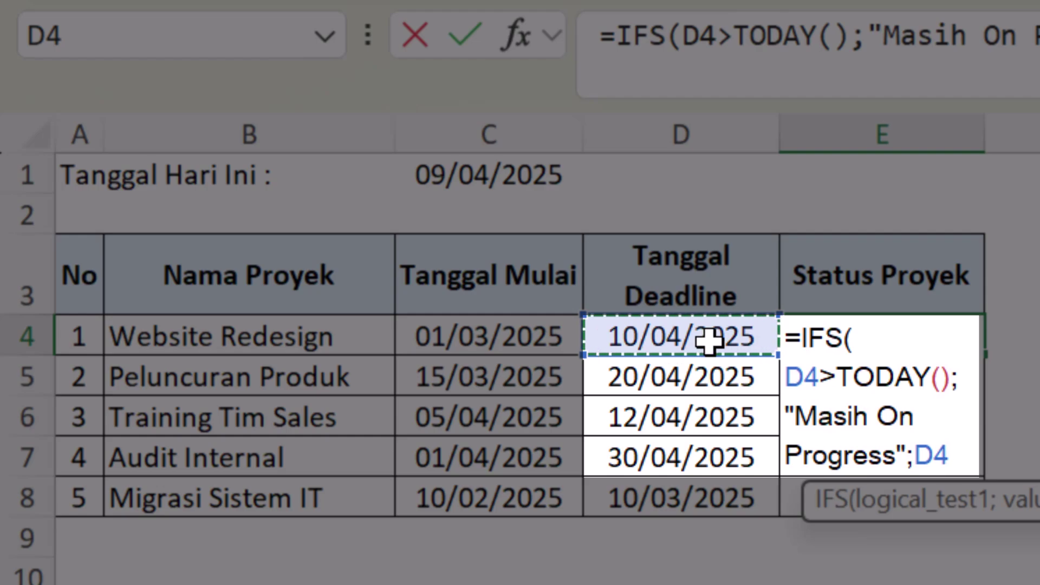
type("<")
type("TO")
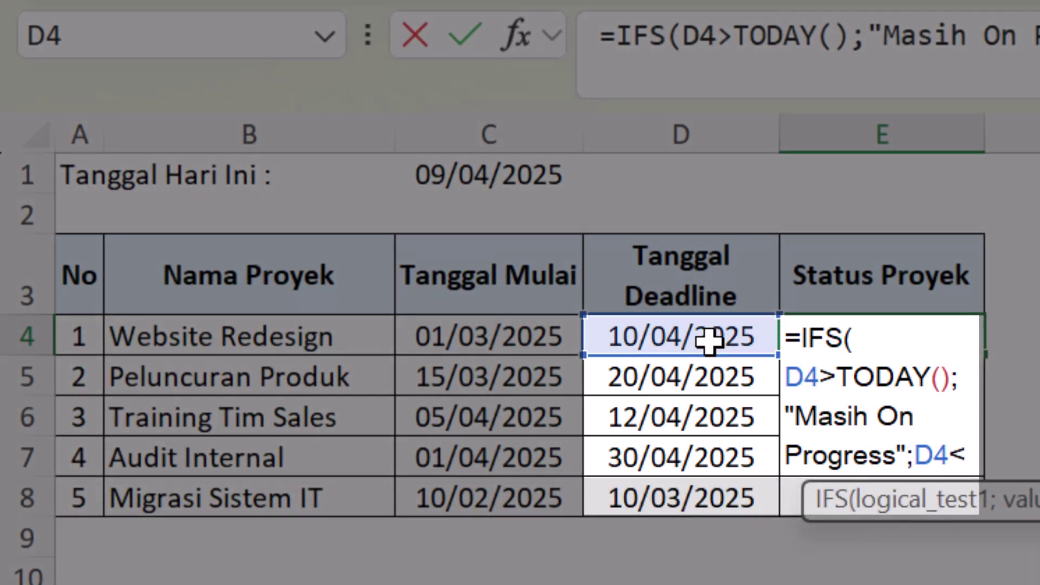
type("DAY")
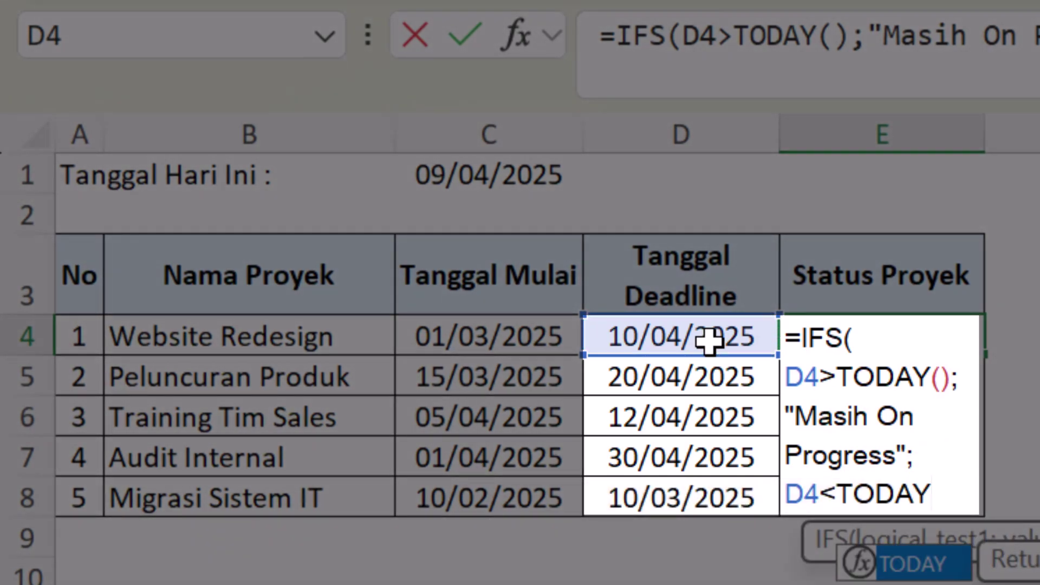
type("()")
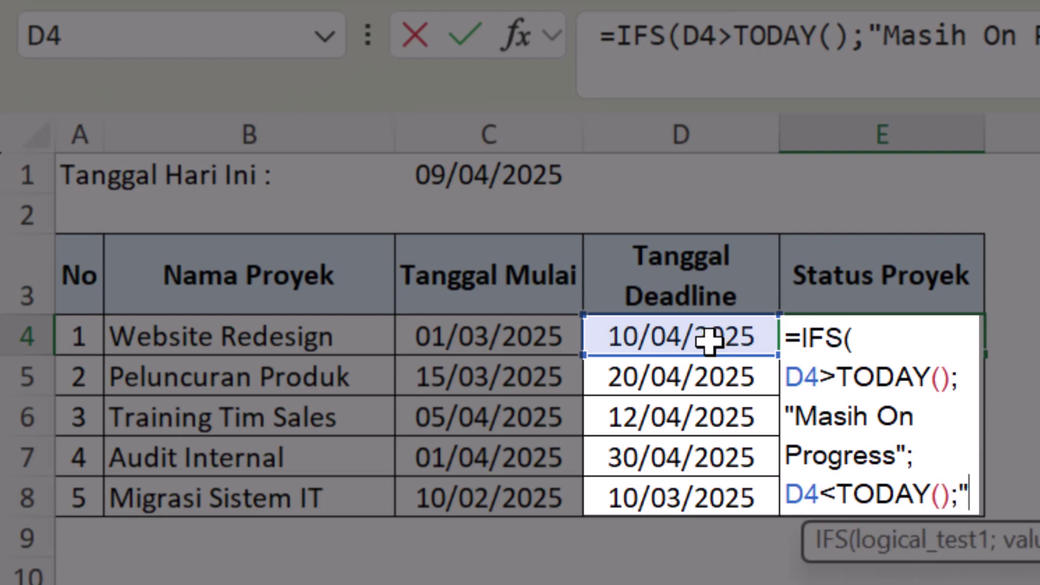
type(";\"Terlam")
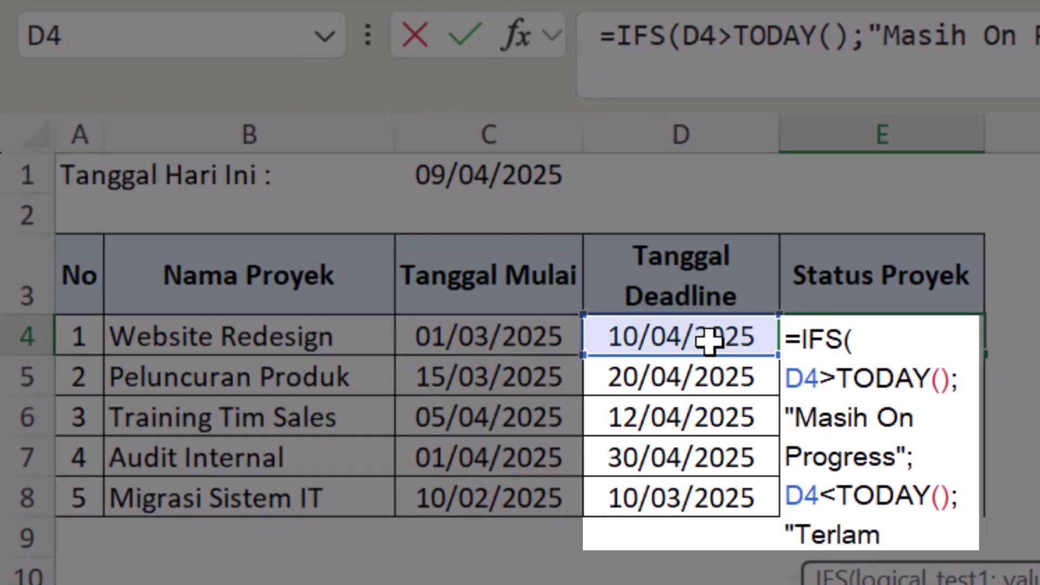
type("bat\";")
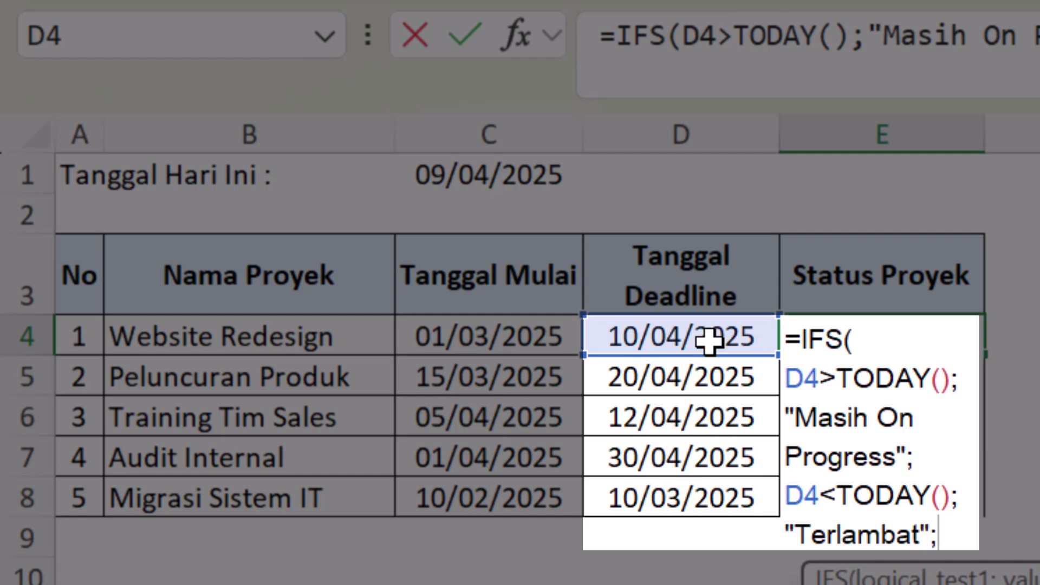
Step: Complete the E4 formula with the fallback condition TRUE that returns "Selesaikan Hari ini!", and commit it
type("\"Selesaik")
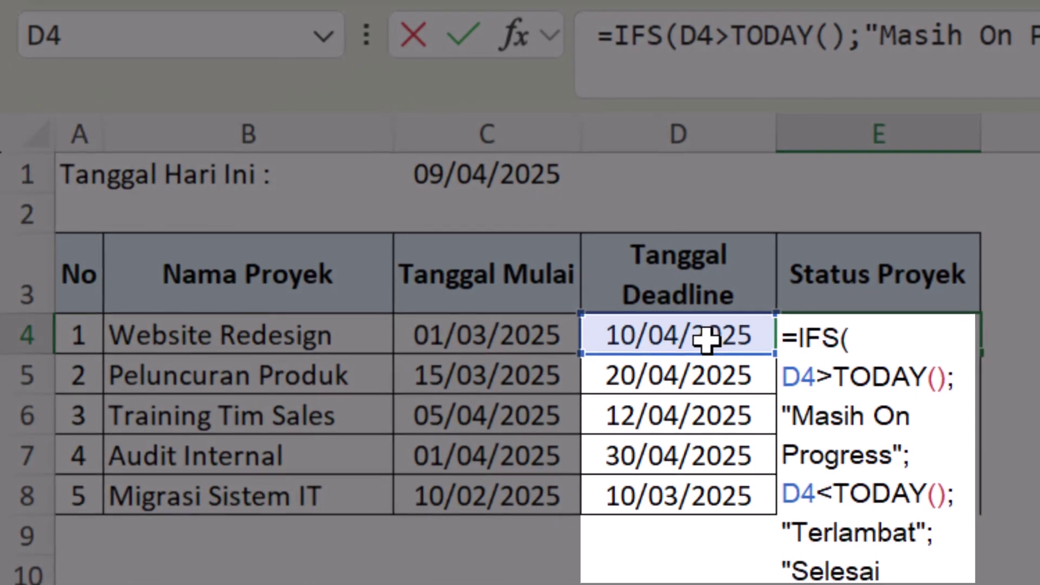
type("an Hari ini!\"")
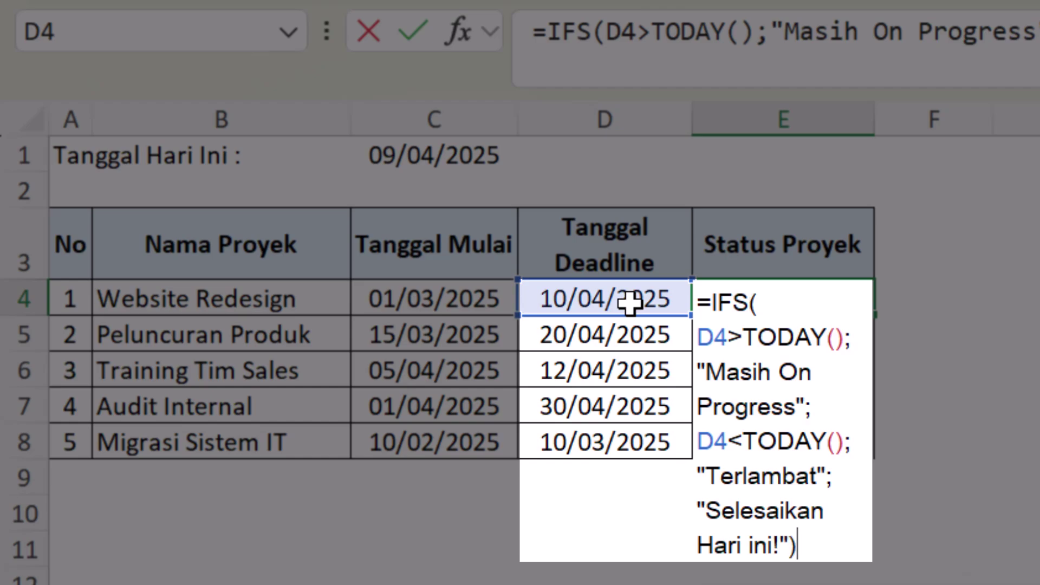
key("Return")
key("Return")
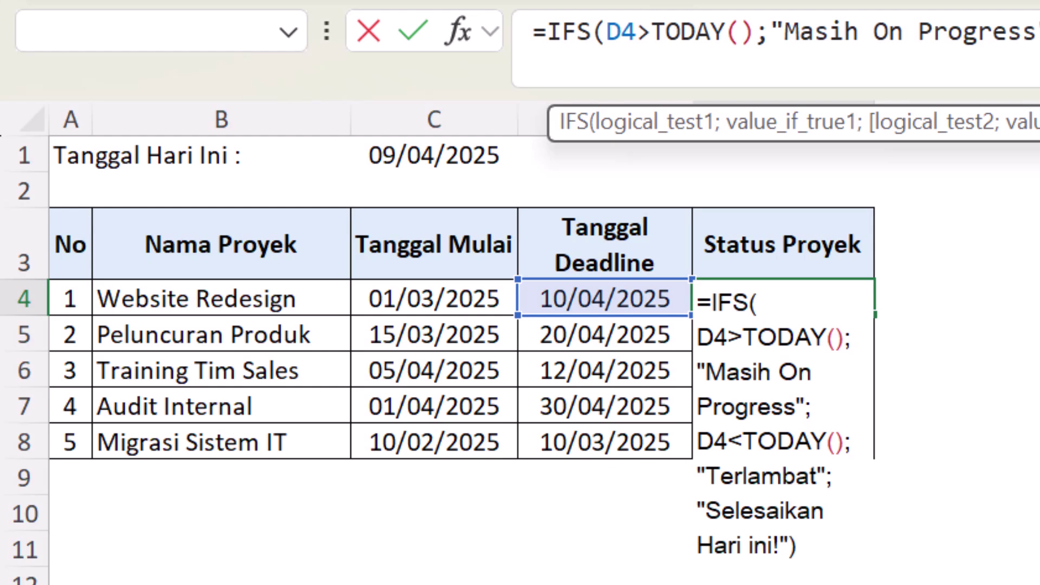
type("TRUE")
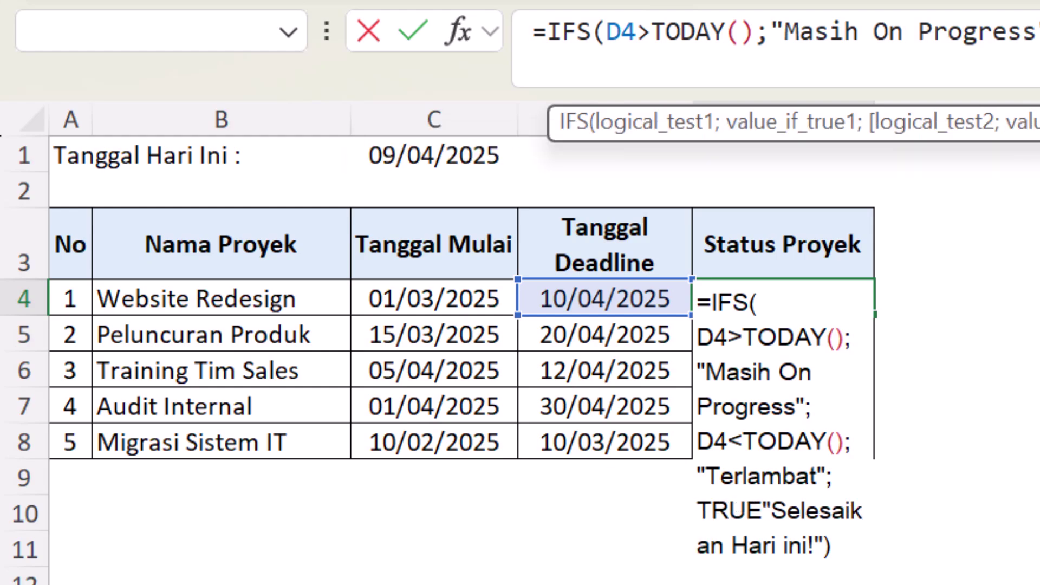
type(";")
key("Return")
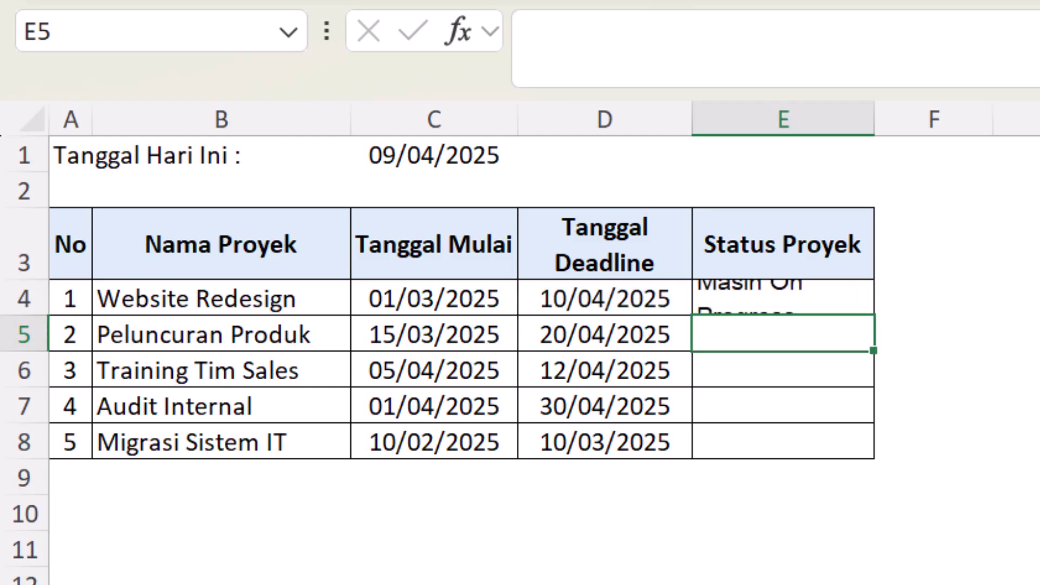
Step: Widen the Status Proyek column to fit the status text, and compare the Website Redesign deadline with today's date in C1
left_click_drag(864, 114, 933, 114)
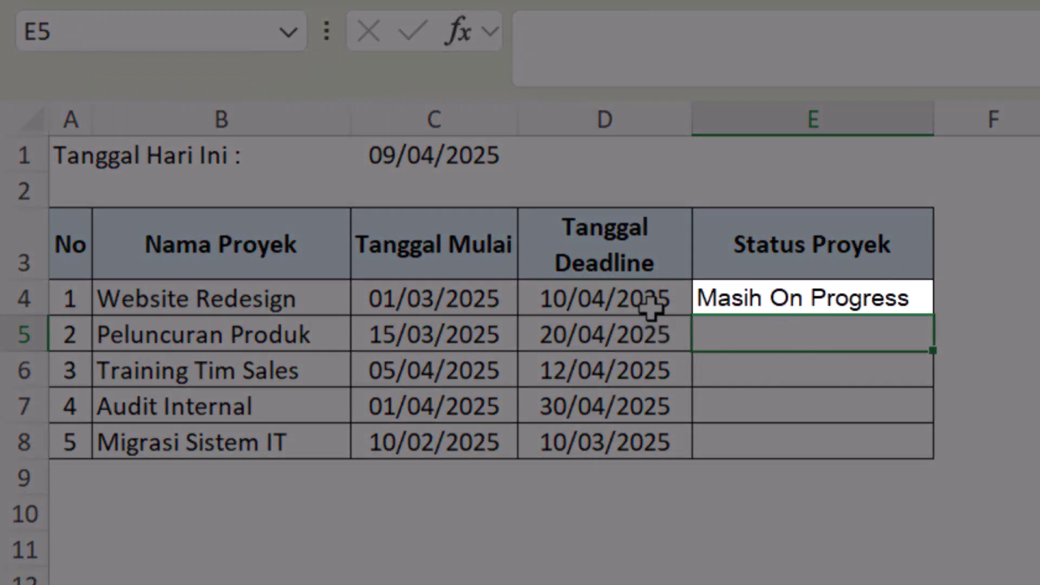
left_click(650, 301)
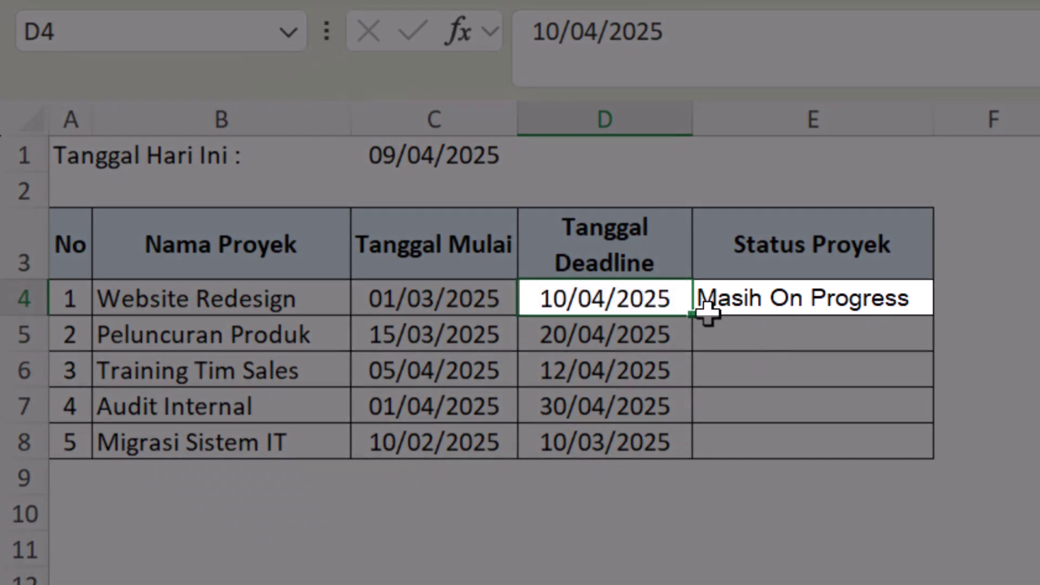
left_click(467, 143)
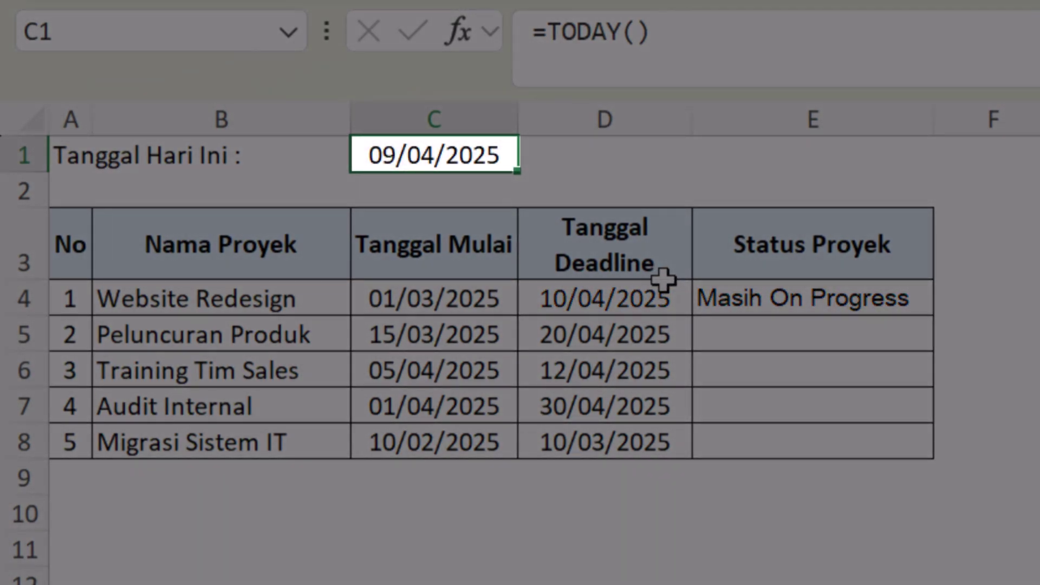
Step: Fill the E4 status formula down to E8 and autofit the width of column E
left_click(731, 297)
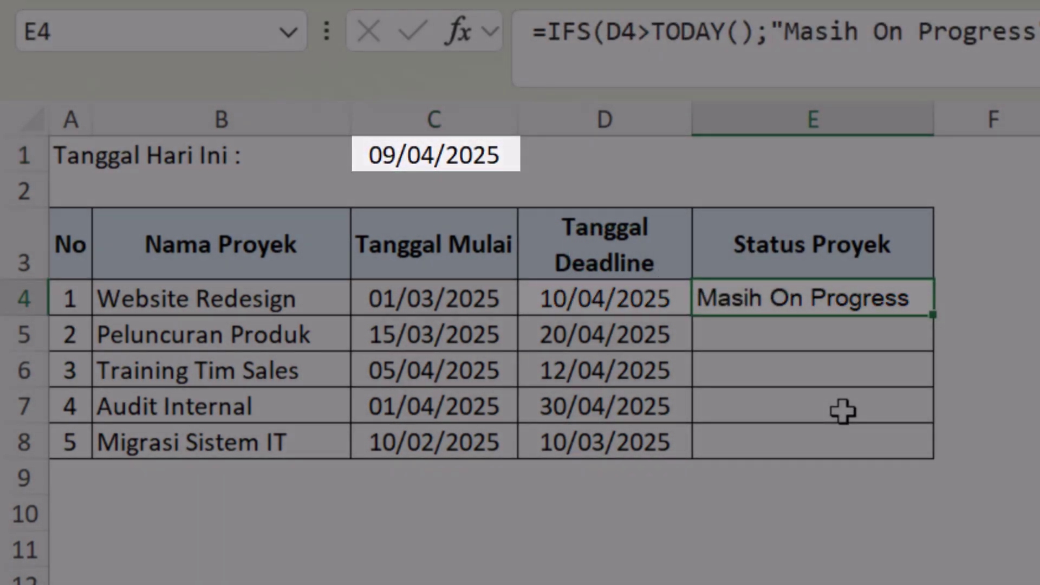
double_click(927, 312)
left_click(794, 440)
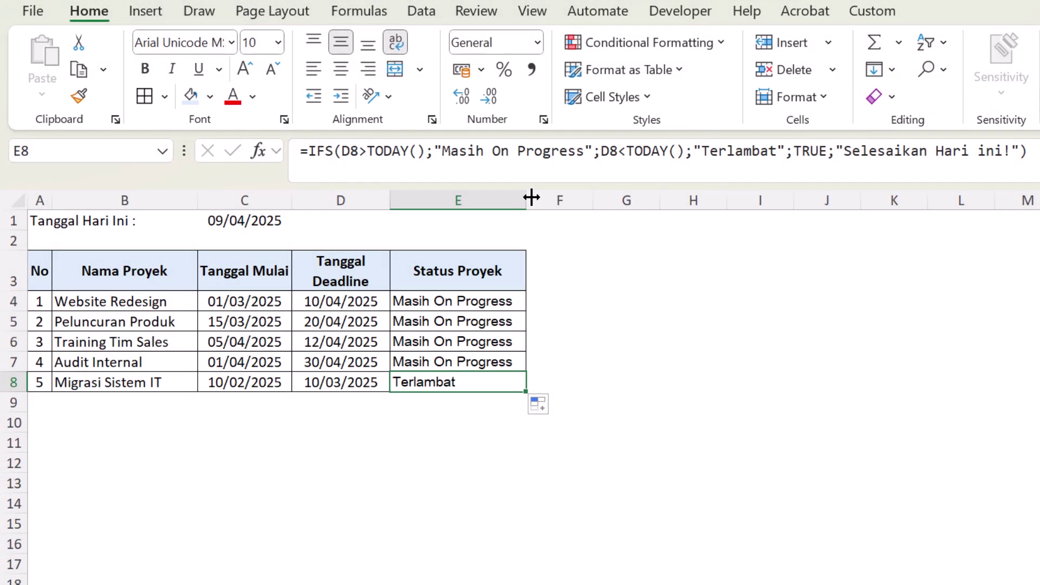
double_click(531, 197)
Step: Copy the "Status Proyek" header from E3 into F3 to start a new column
left_click(476, 269)
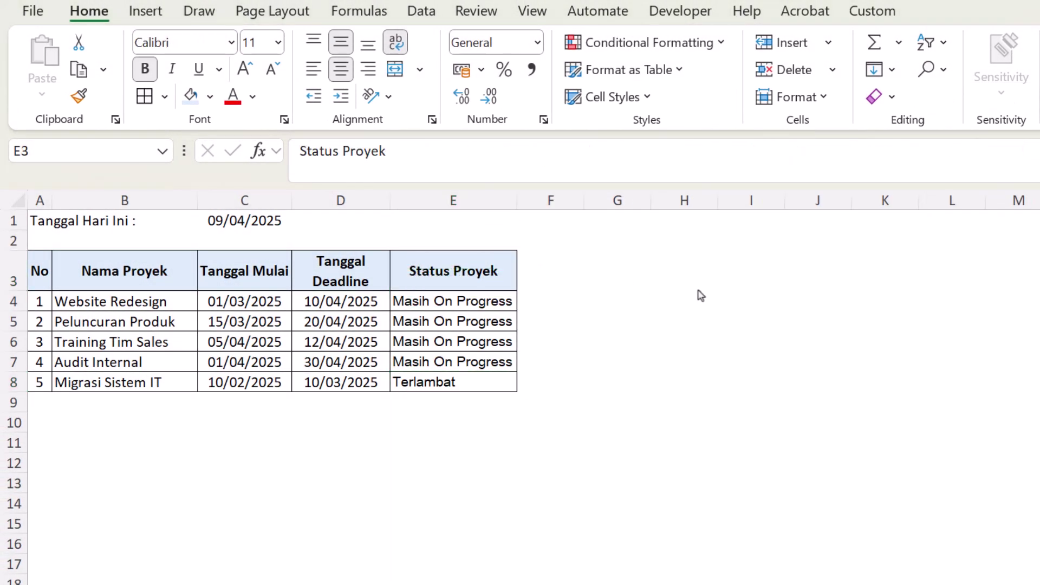
key("ctrl+c")
left_click(531, 257)
key("ctrl+v")
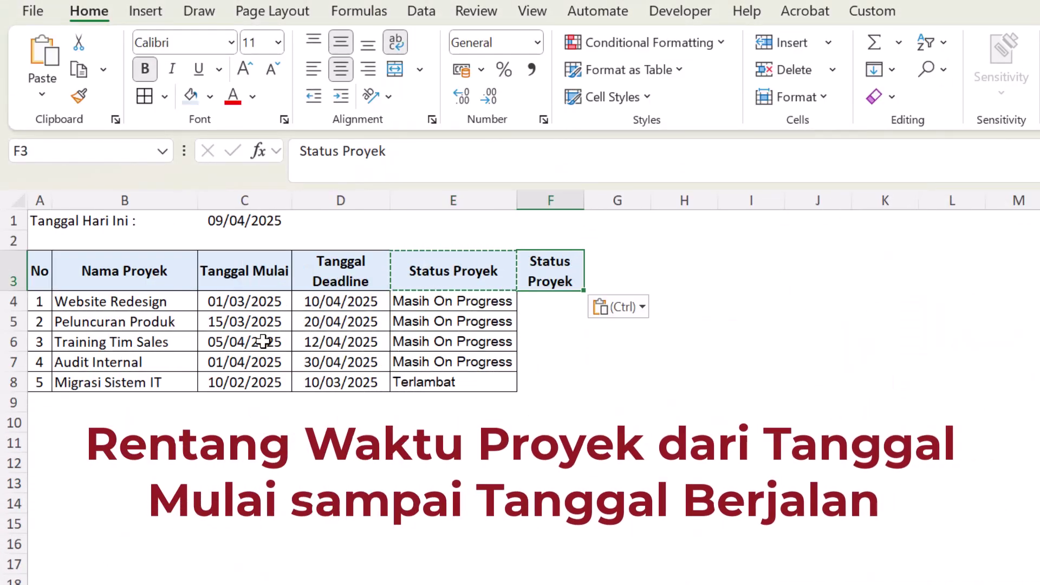
Step: Apply all borders to the table range A3:F8 so the new column F matches the existing table
left_click_drag(33, 281, 528, 388)
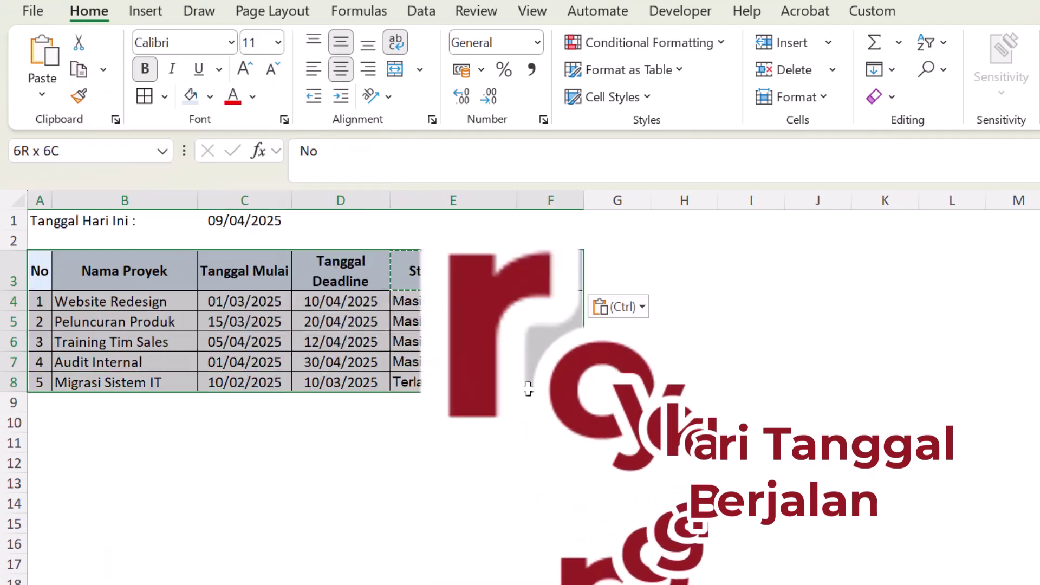
key("Escape")
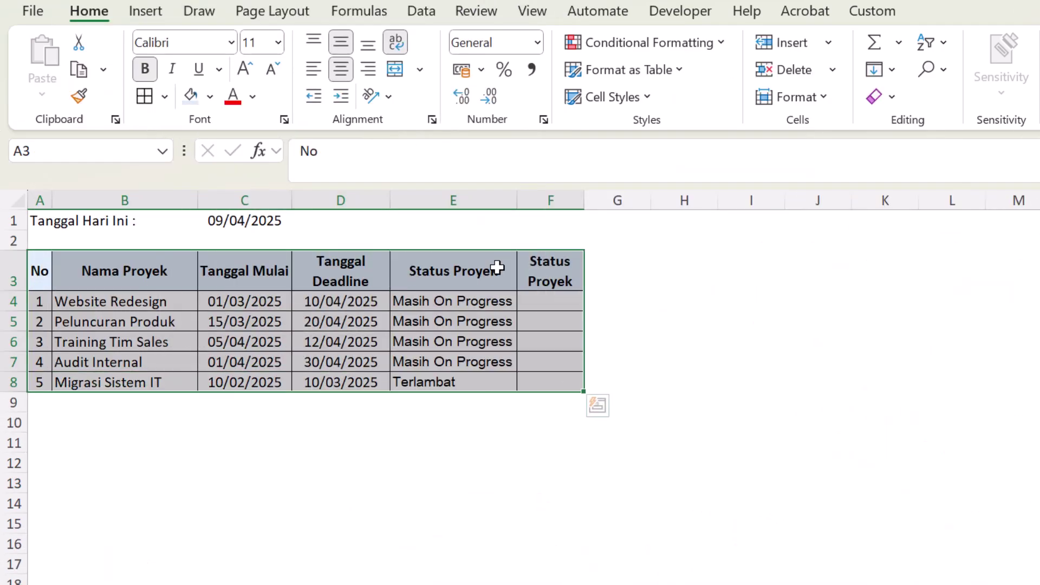
left_click(496, 267)
left_click(562, 297)
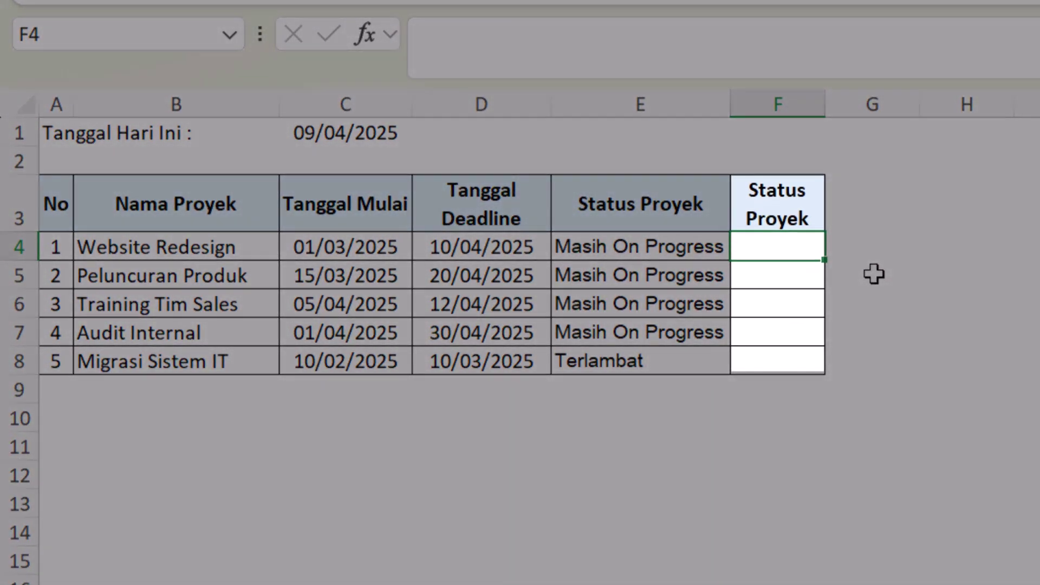
Step: Replace the column header in F3 with "Leadtime"
left_click(788, 205)
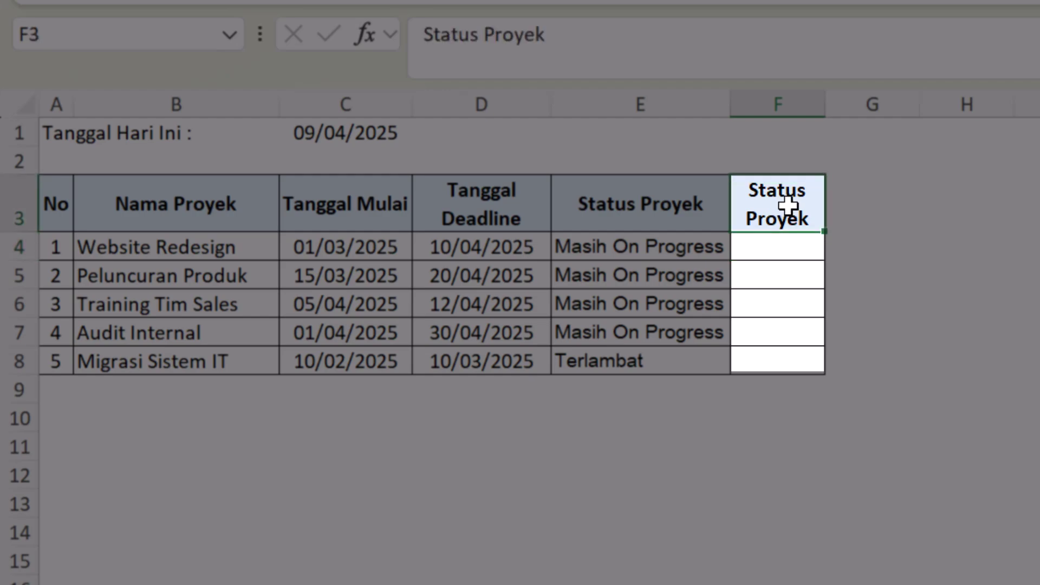
type("Har")
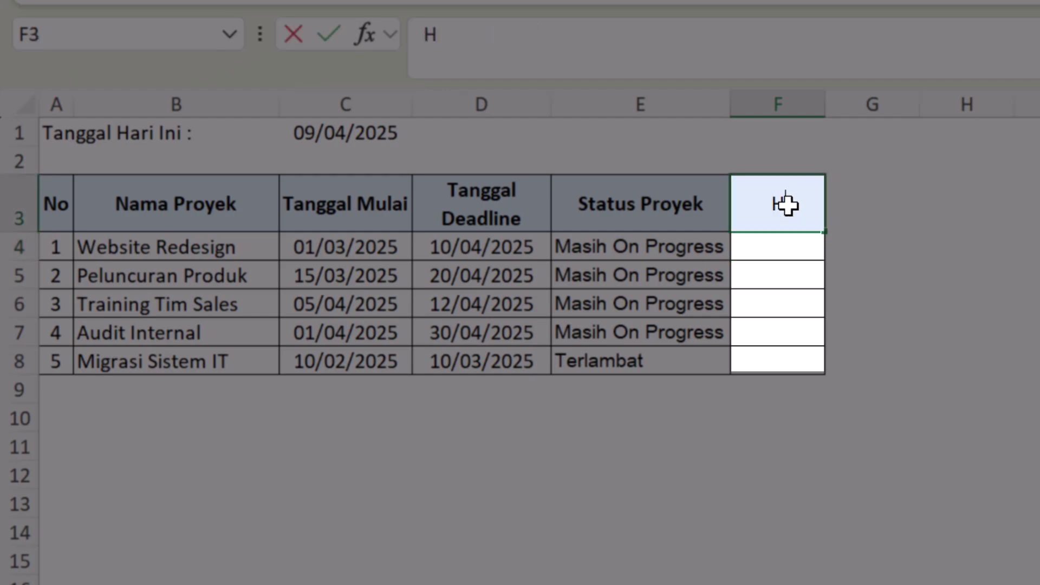
key("BackSpace")
key("BackSpace")
key("BackSpace")
type("Leadtime")
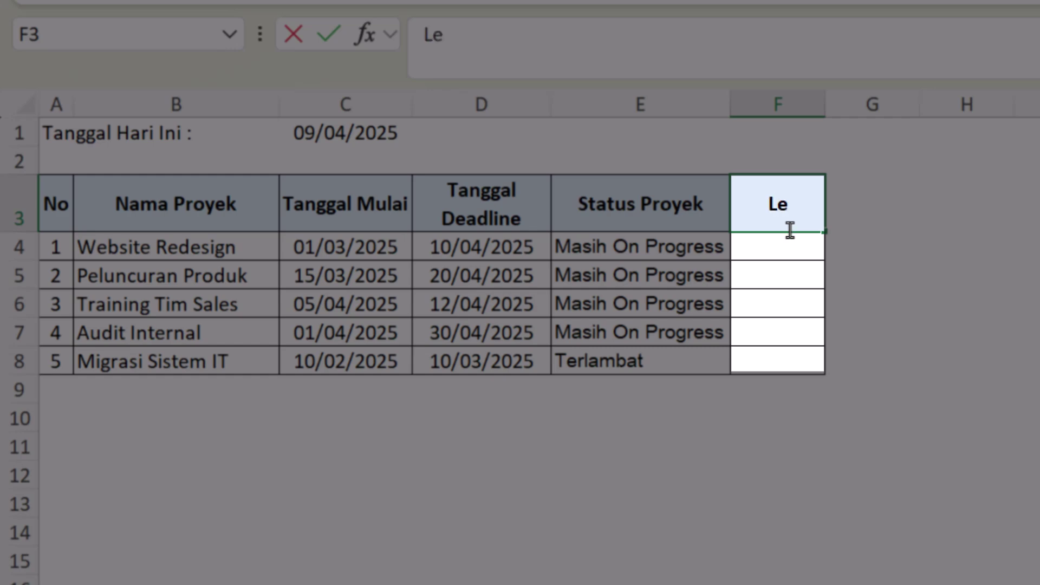
key("Return")
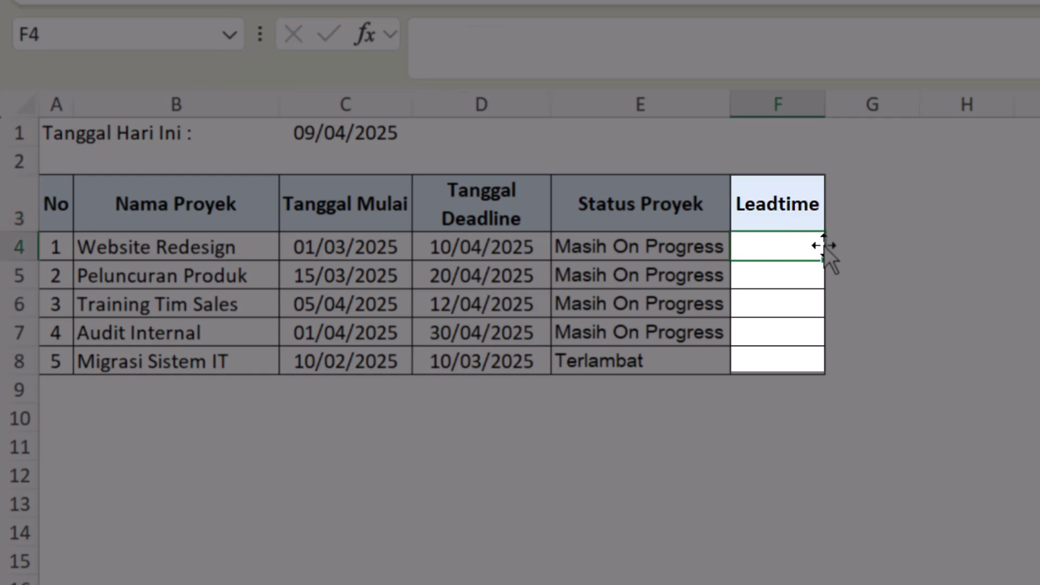
Step: Enter the formula =TODAY()-D4 in F4 to calculate the days between today and the Website Redesign deadline
type("=")
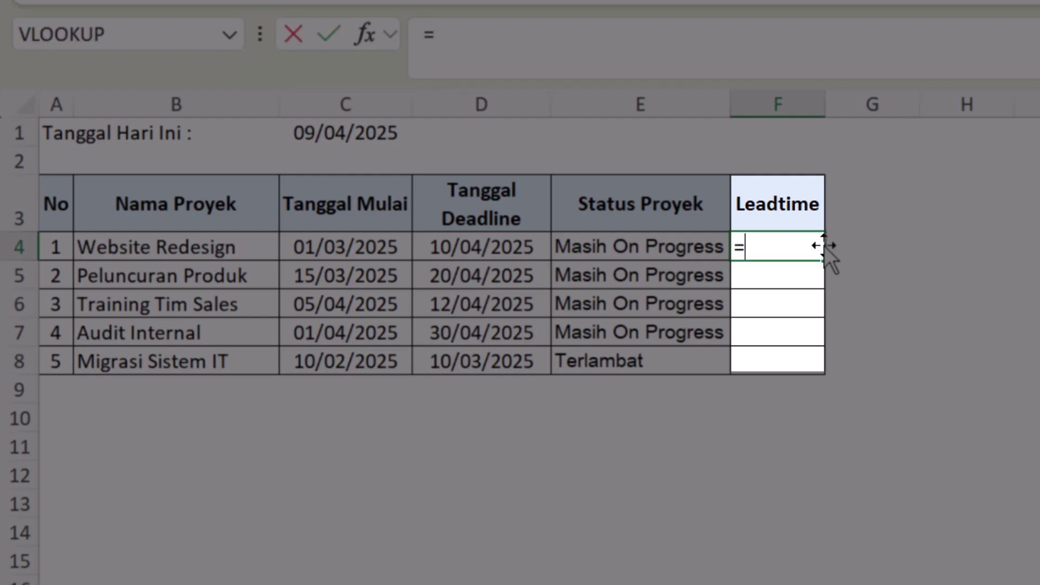
type("to")
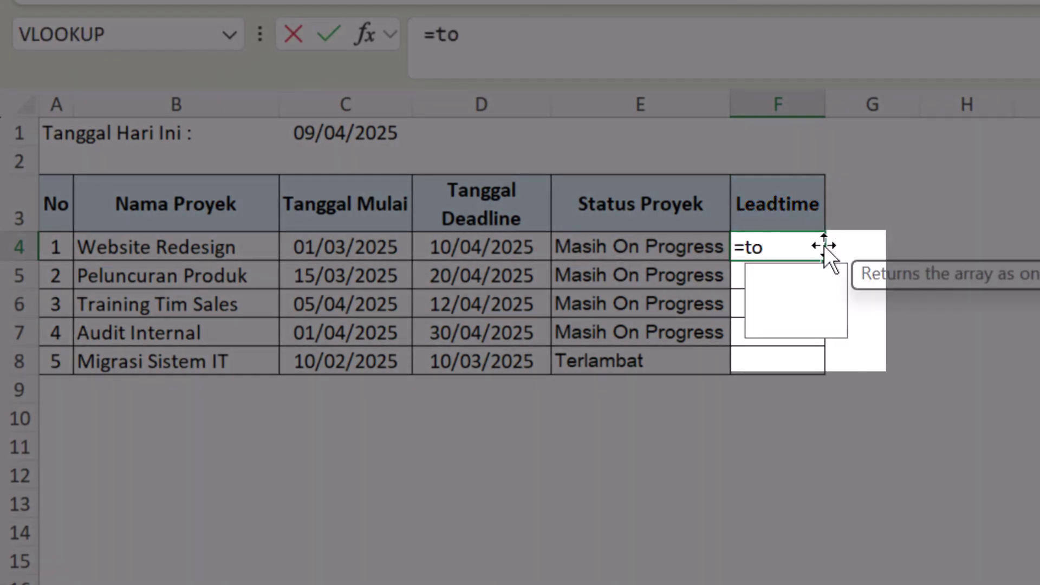
type("day()-")
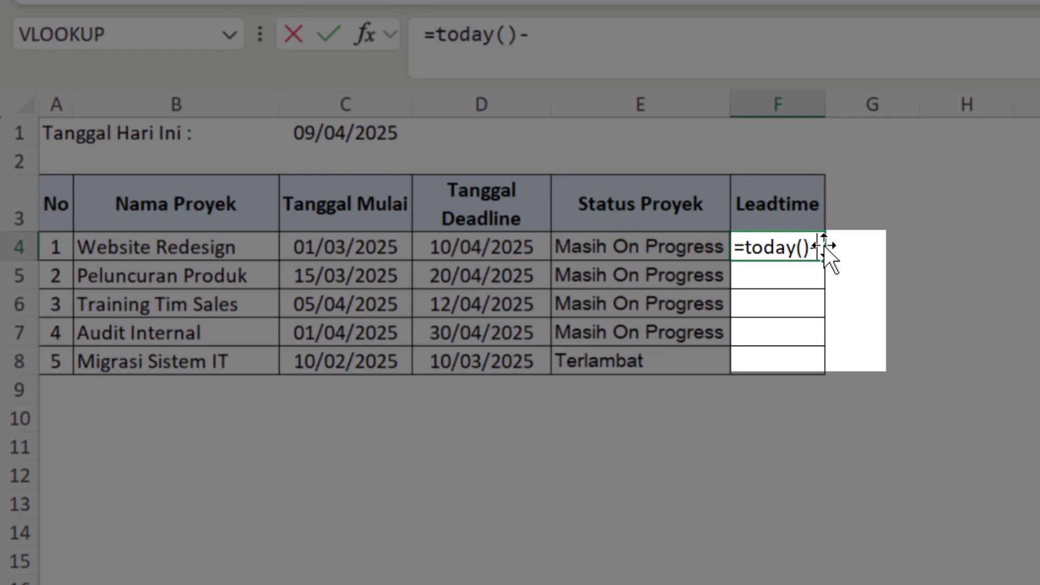
left_click(483, 256)
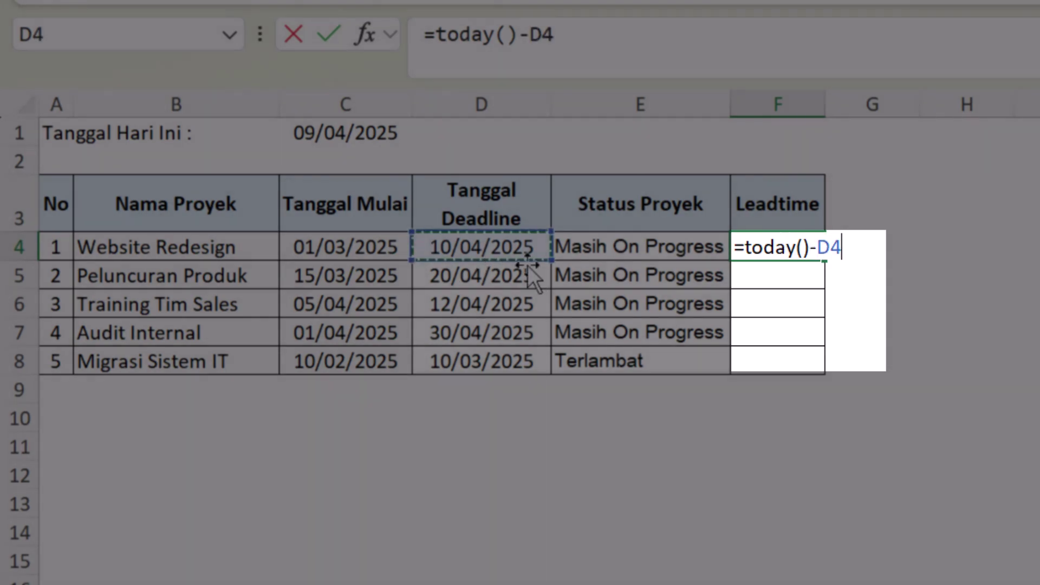
key("Return")
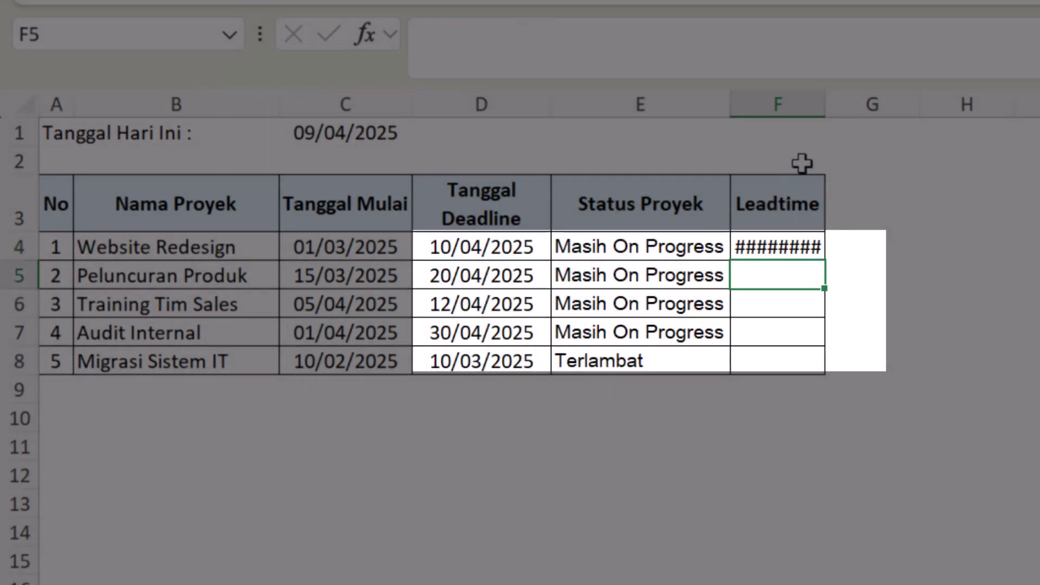
Step: Slightly narrow column F, then format the F4 lead time as a number with two decimals and centre it
left_click_drag(821, 103, 815, 99)
left_click(751, 239)
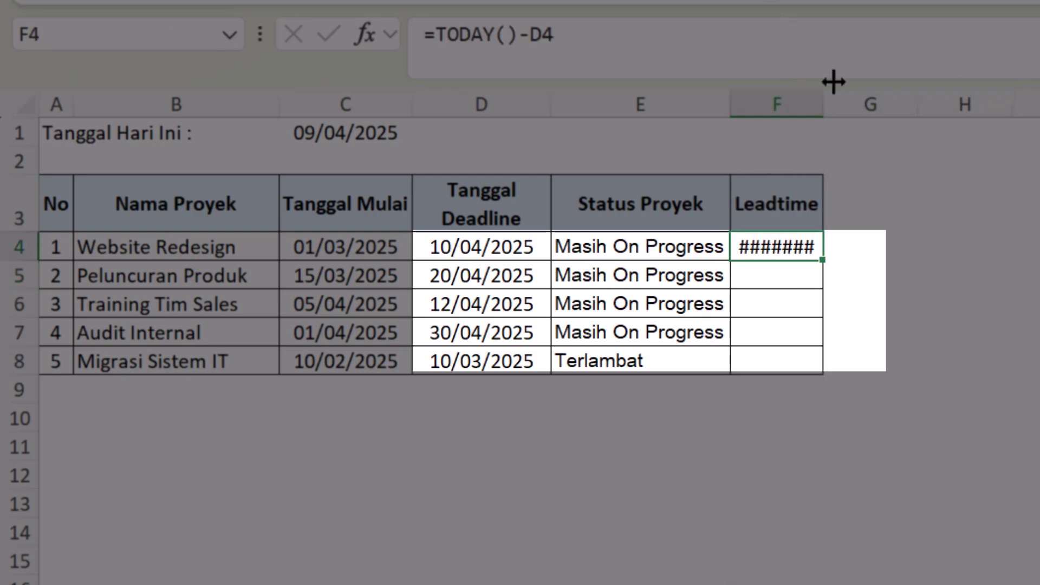
left_click(801, 1)
left_click(774, 19)
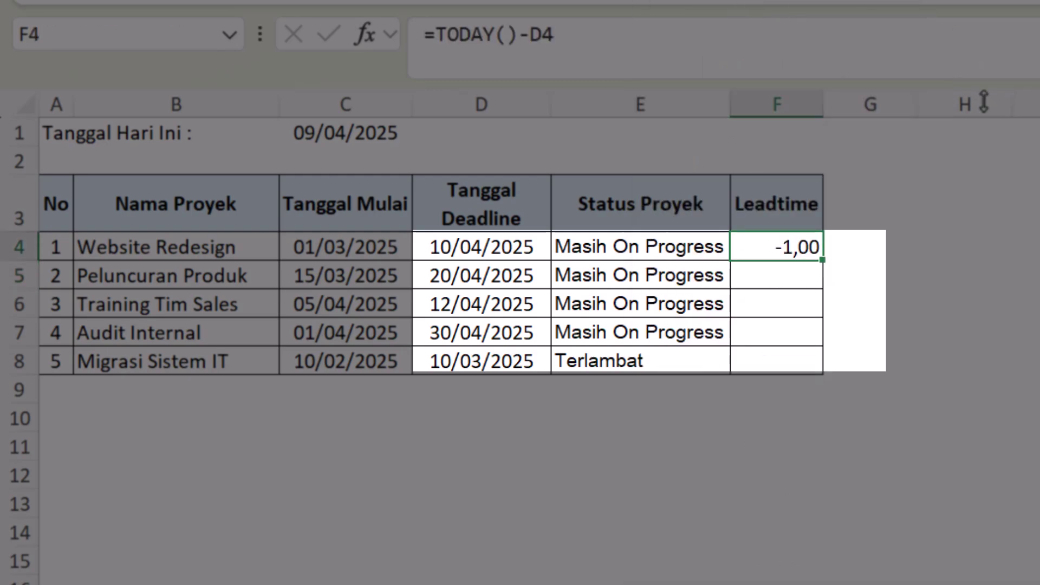
left_click(460, 1)
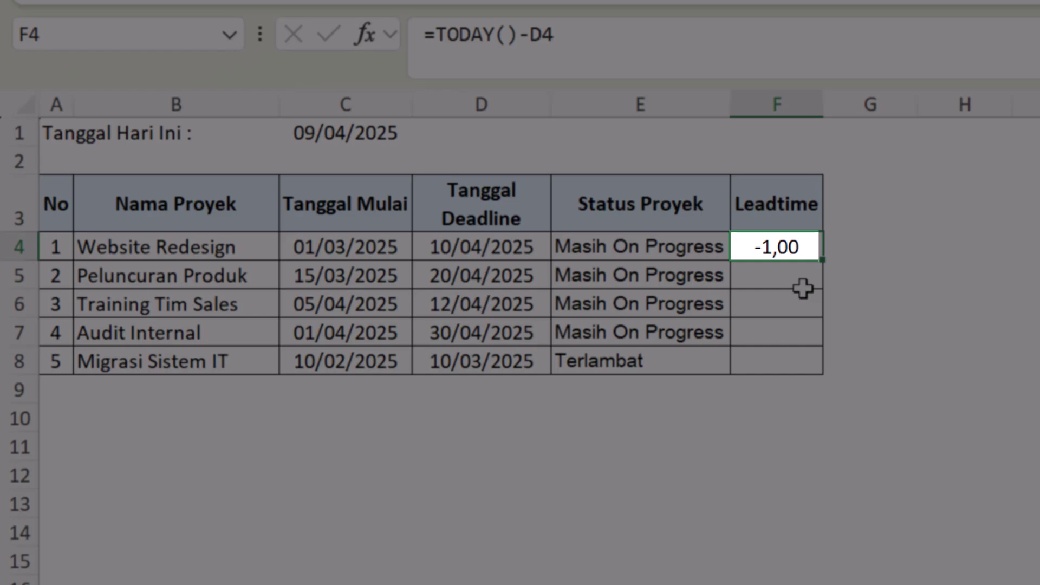
Step: Fill the F4 lead time formula down through F8 for the remaining projects
left_click_drag(822, 260, 804, 343)
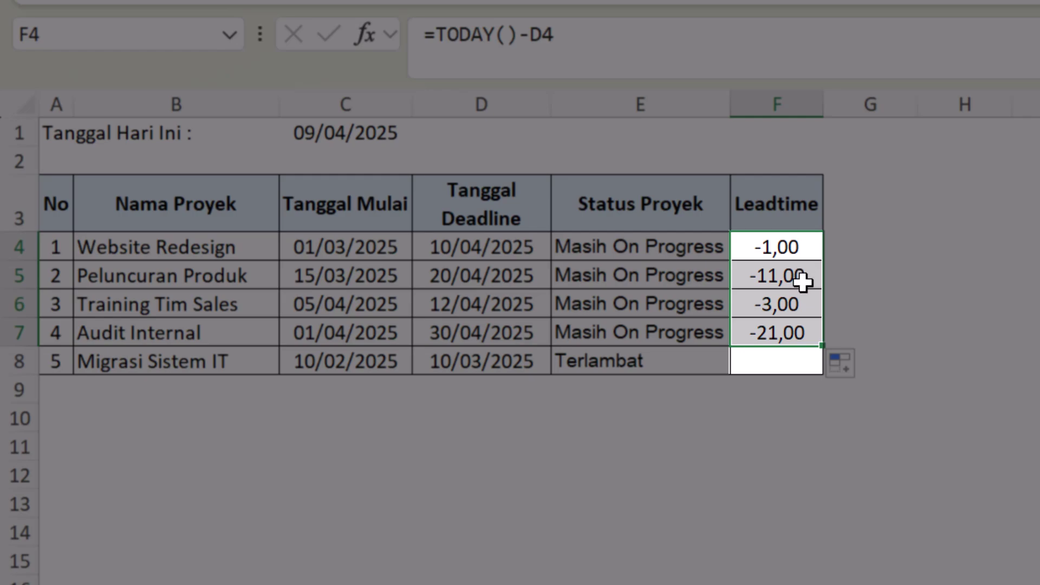
left_click(788, 314)
left_click(806, 340)
left_click_drag(826, 343, 816, 368)
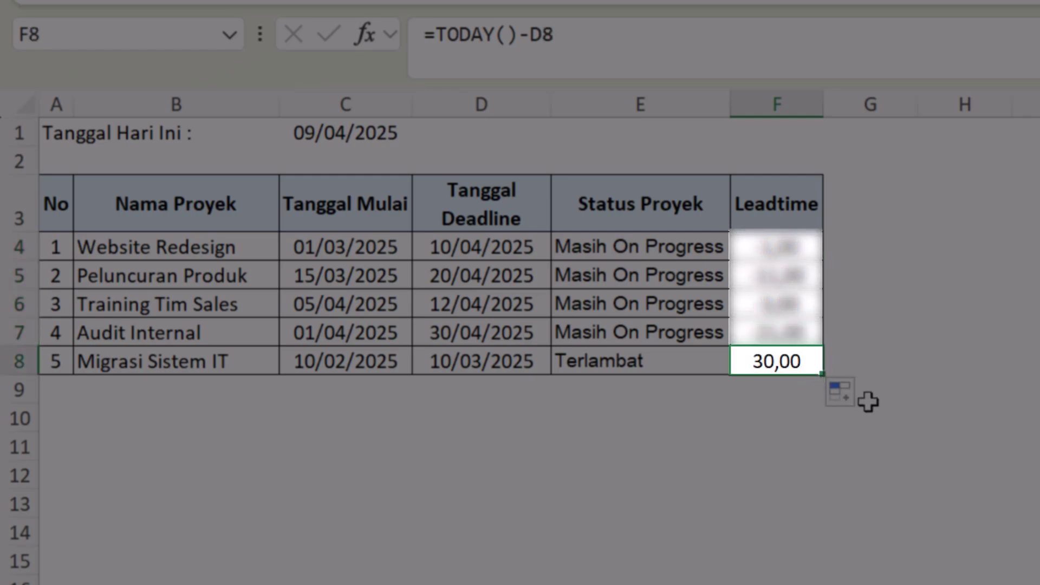
Step: Remove both decimal places from the lead time values in F4:F8 so they are whole numbers
left_click_drag(807, 249, 774, 364)
left_click(779, 1)
left_click(780, 1)
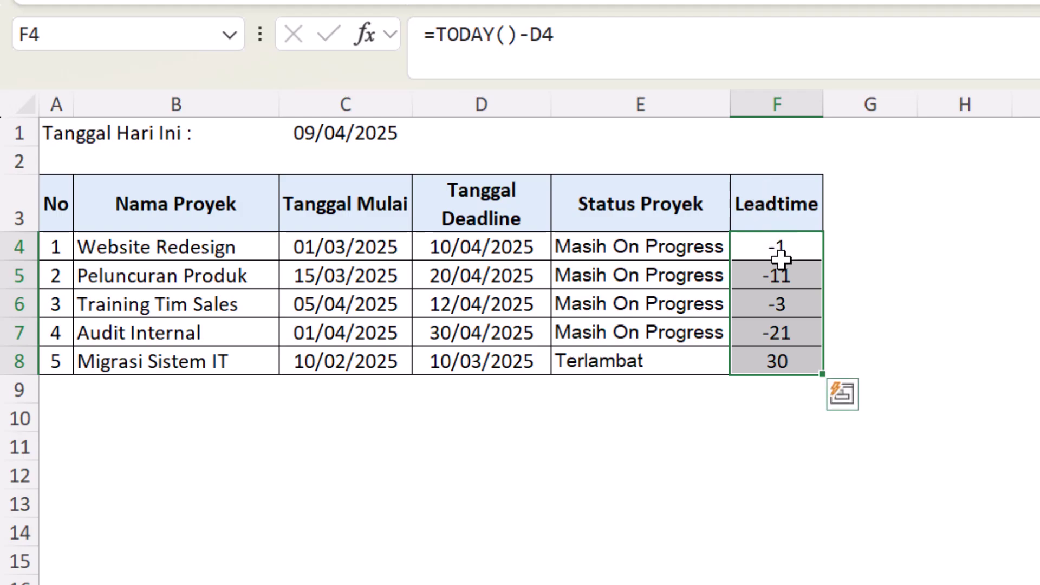
left_click(781, 257)
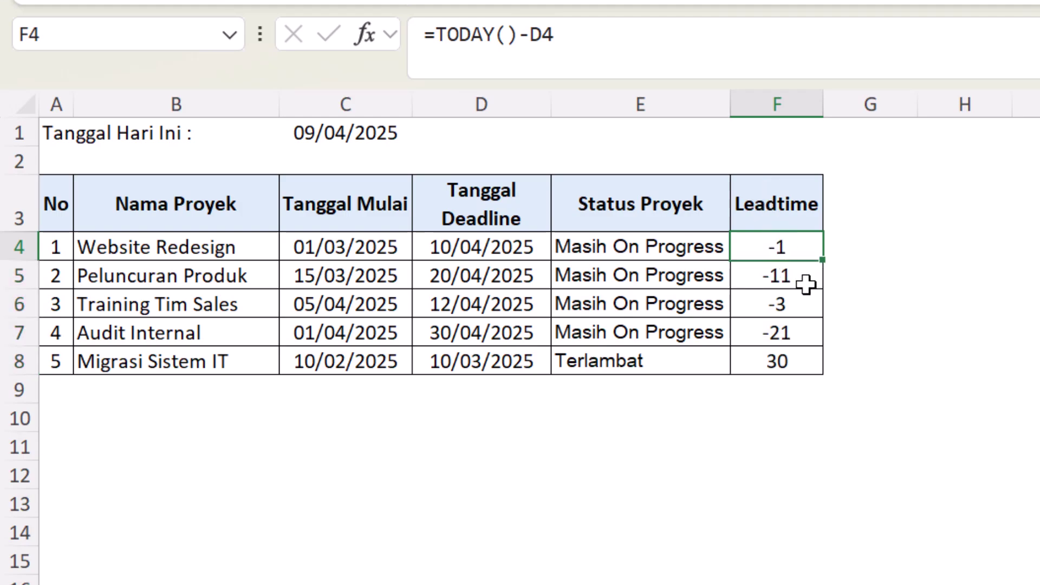